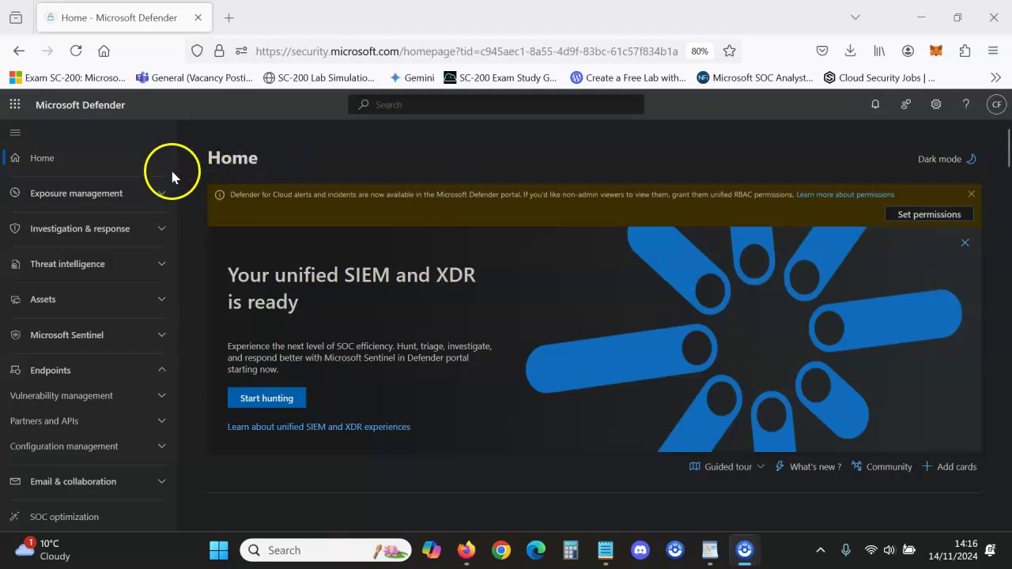
# - Go to Settings > Endpoints > Permissions > Device groups in the Defender portal
pyautogui.moveTo(172, 174); pyautogui.dragTo(186, 359)
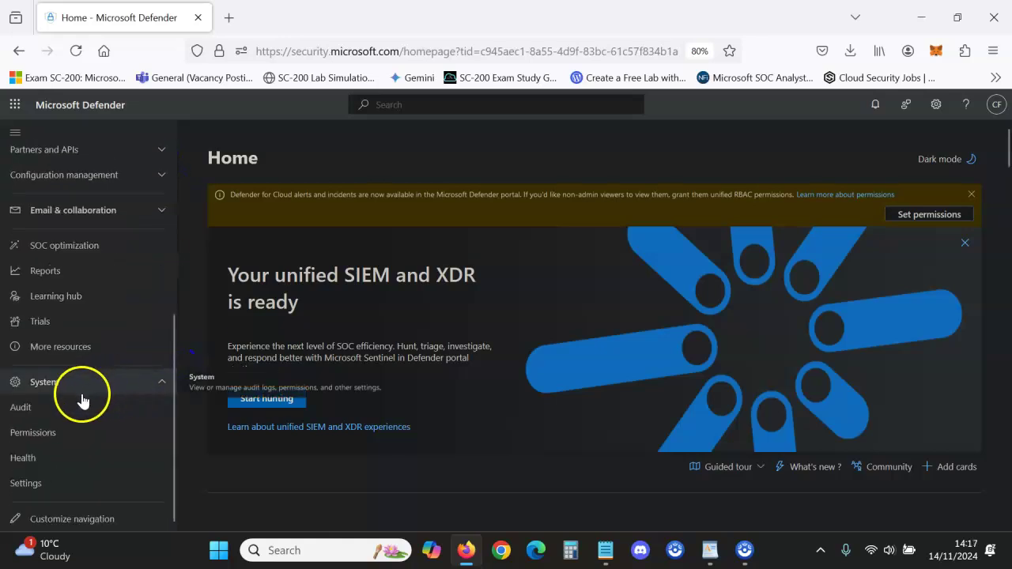
pyautogui.click(131, 483)
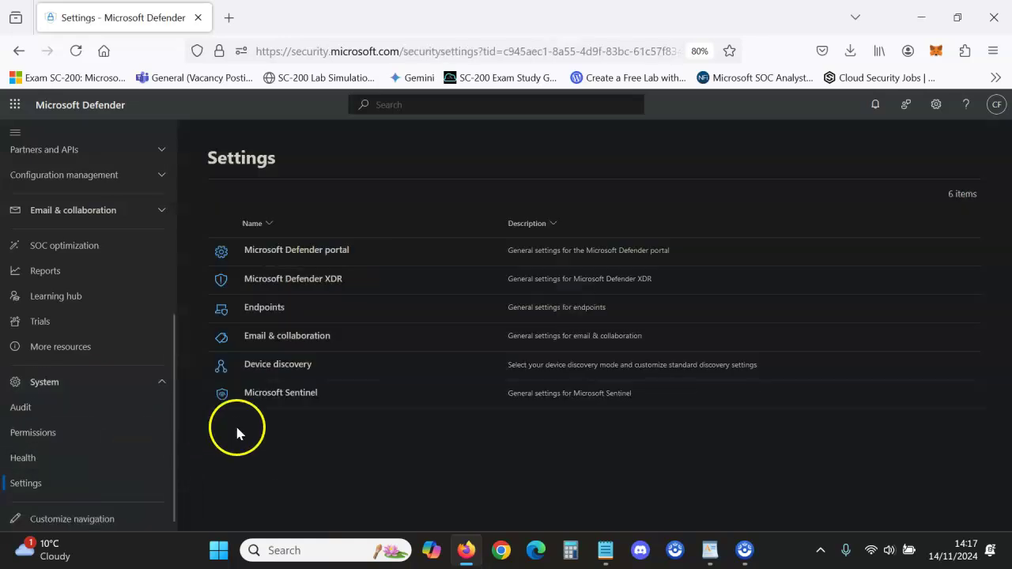
pyautogui.click(265, 309)
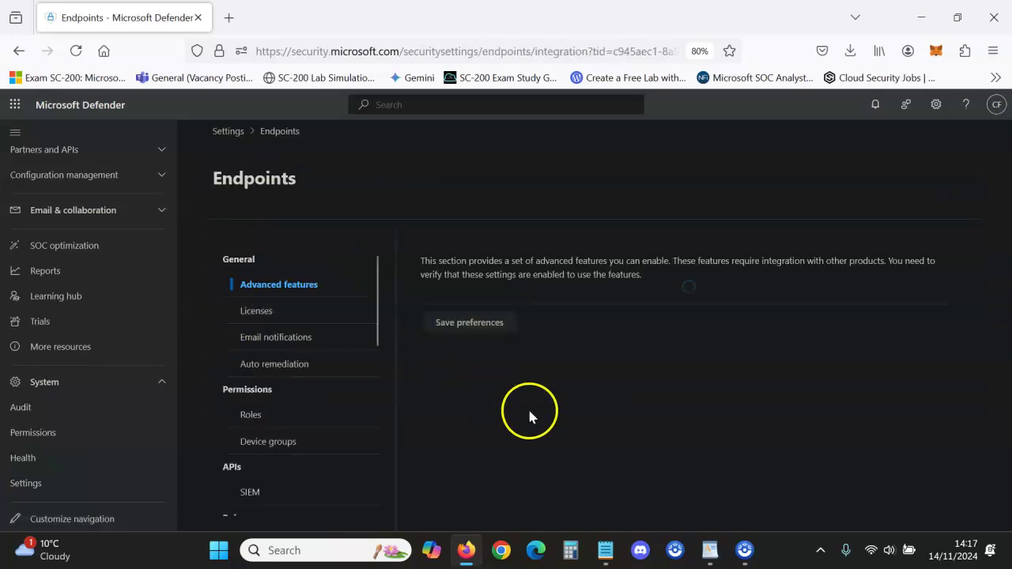
pyautogui.moveTo(379, 318); pyautogui.dragTo(364, 339)
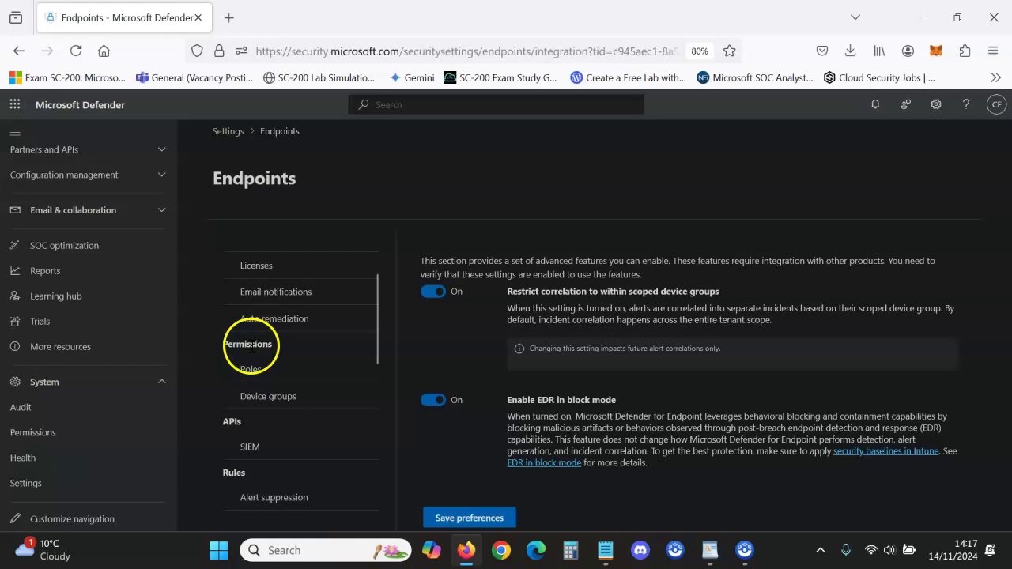
pyautogui.click(289, 394)
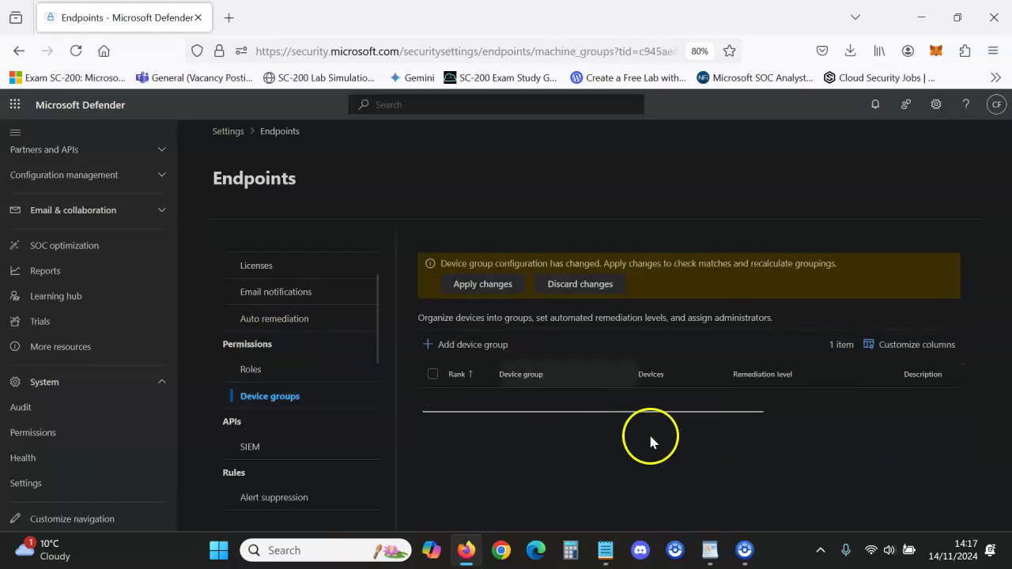
# - Add a device group named Finance with remediation level 'Semi - require approval for all folders'
pyautogui.click(492, 353)
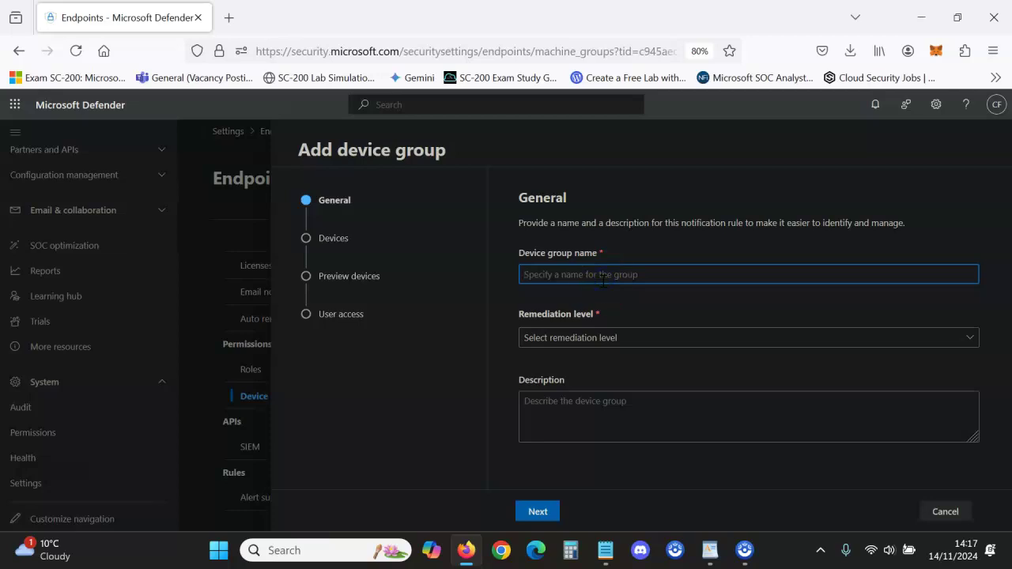
pyautogui.write('Finance')
pyautogui.click(619, 298)
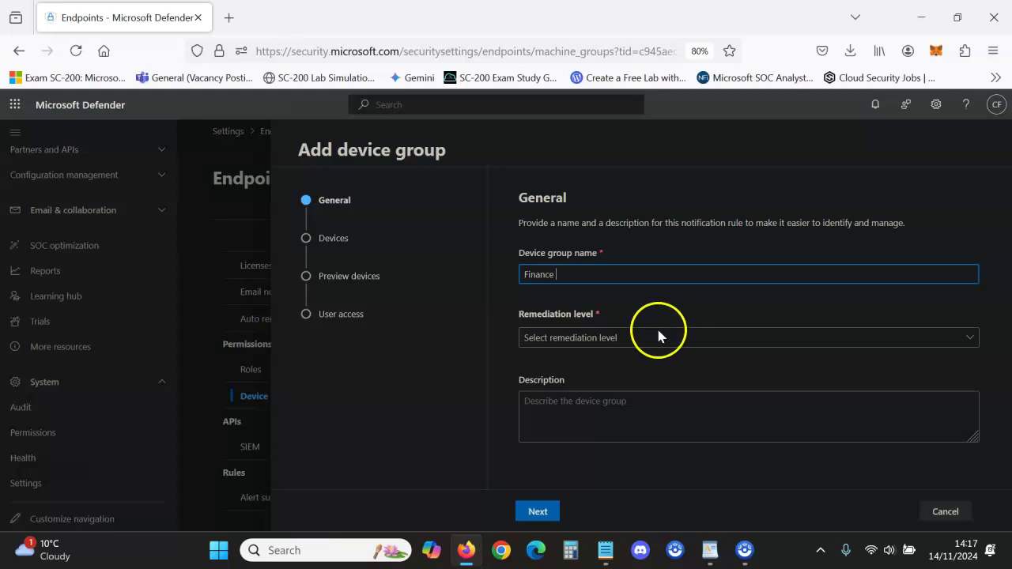
pyautogui.click(641, 342)
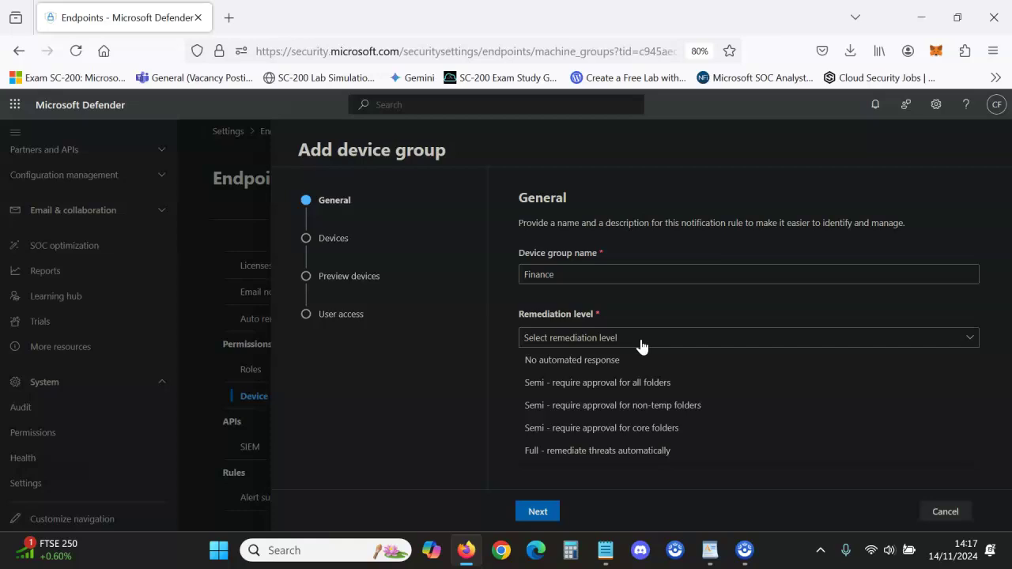
pyautogui.click(637, 387)
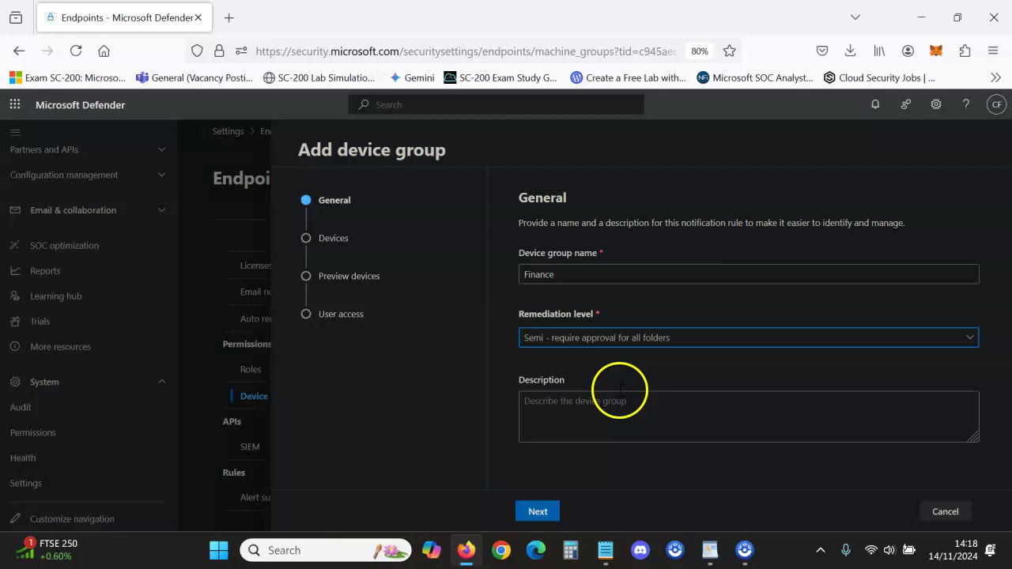
pyautogui.click(545, 511)
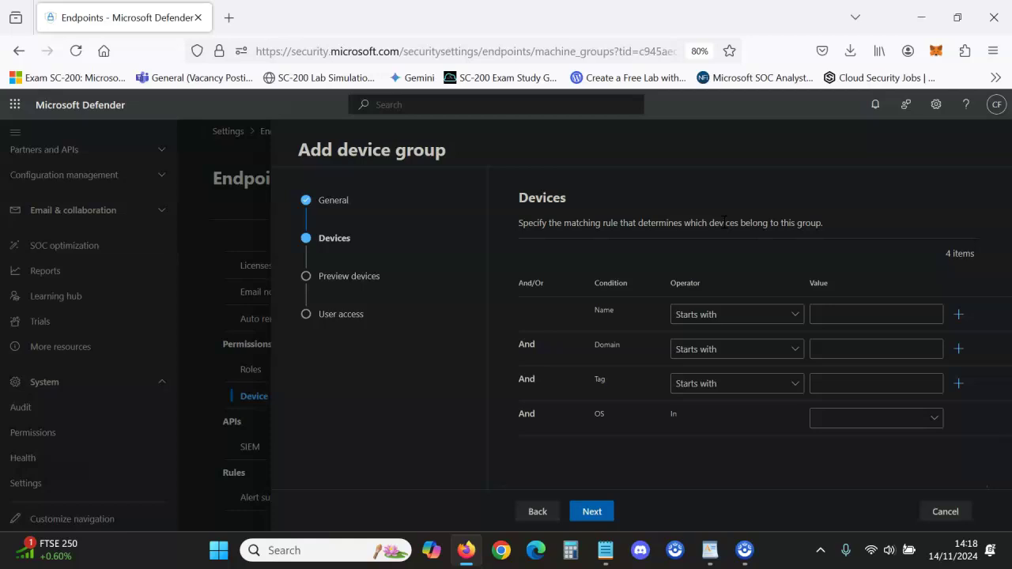
pyautogui.click(834, 381)
pyautogui.write('f')
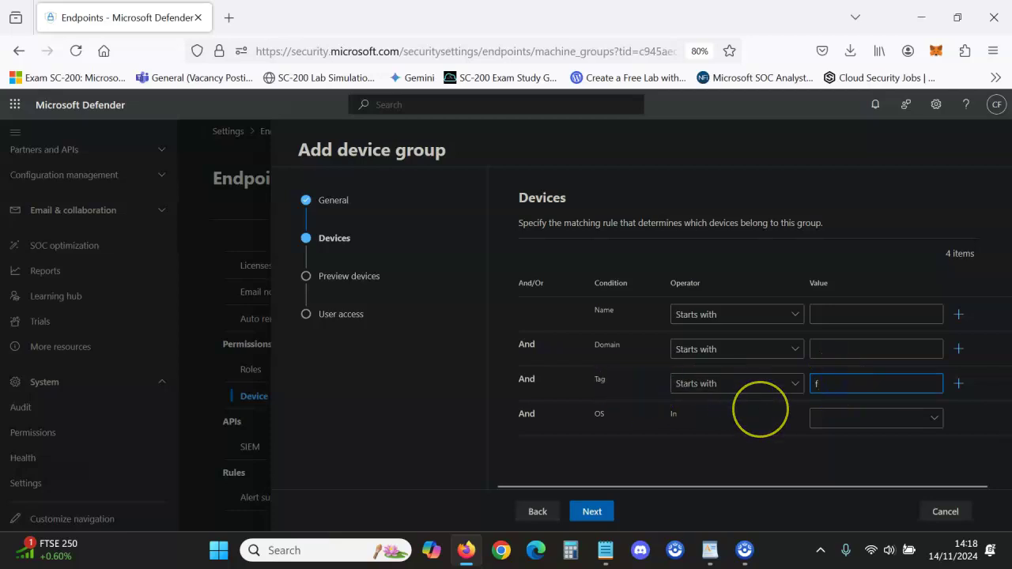
pyautogui.write('inance')
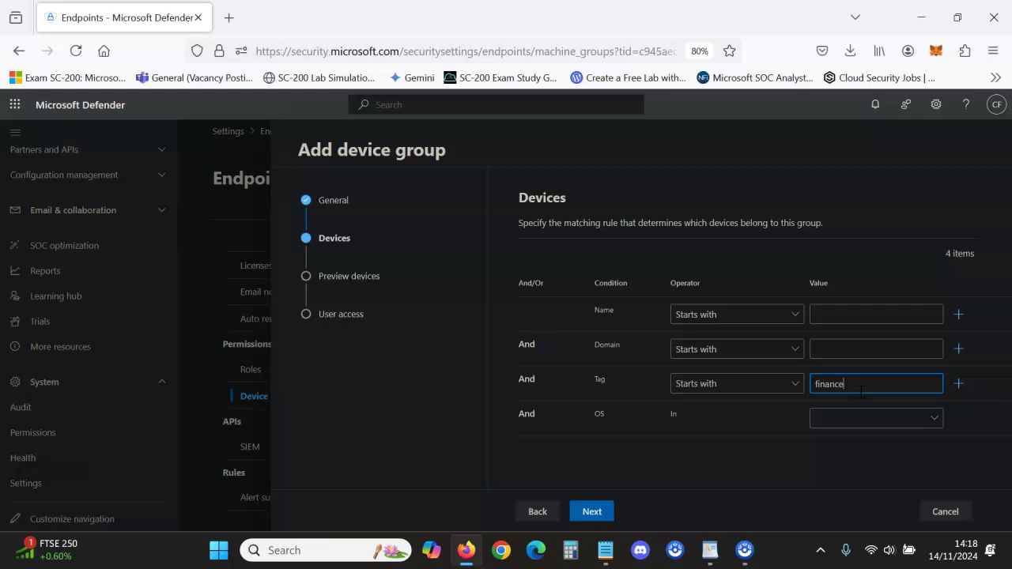
pyautogui.press('BackSpace')
pyautogui.press('BackSpace')
pyautogui.press('BackSpace')
pyautogui.press('BackSpace')
pyautogui.press('BackSpace')
pyautogui.press('BackSpace')
pyautogui.press('BackSpace')
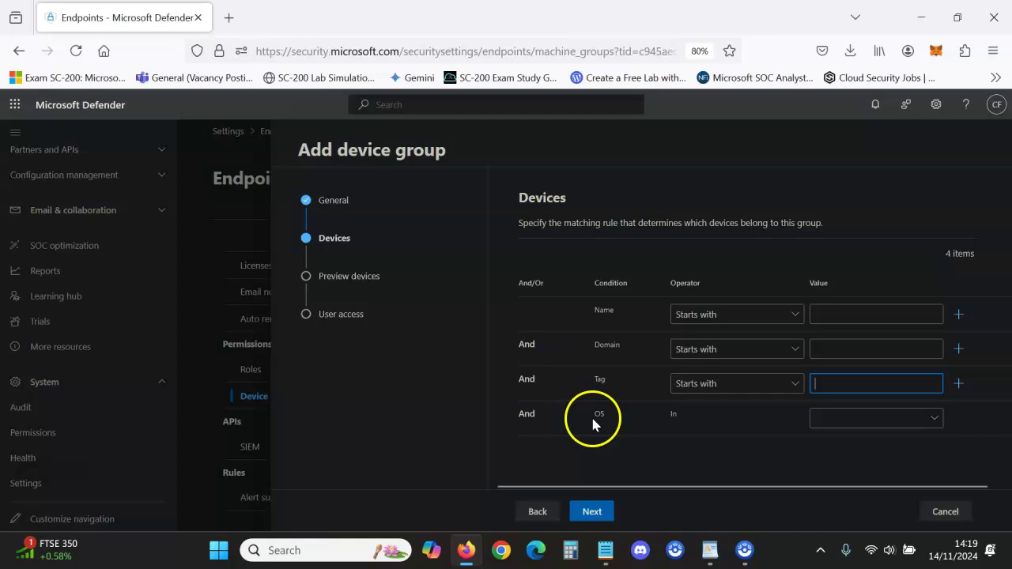
pyautogui.click(848, 427)
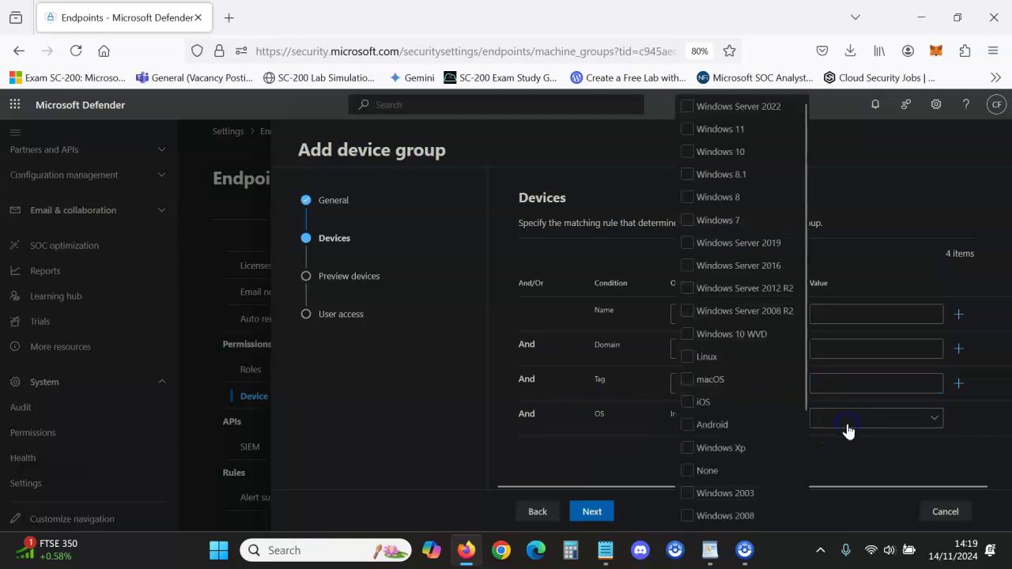
pyautogui.click(795, 176)
pyautogui.click(800, 190)
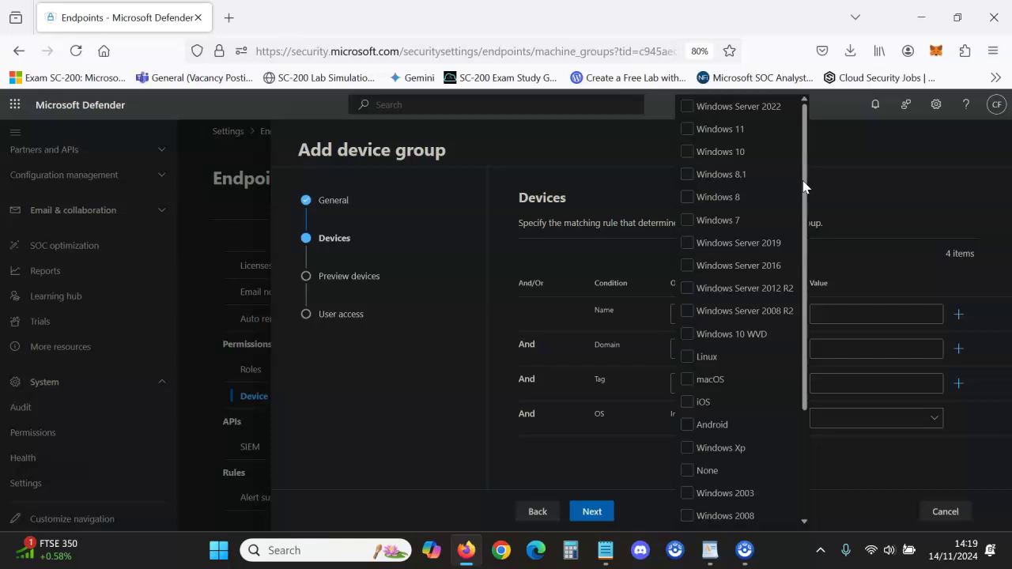
pyautogui.click(772, 226)
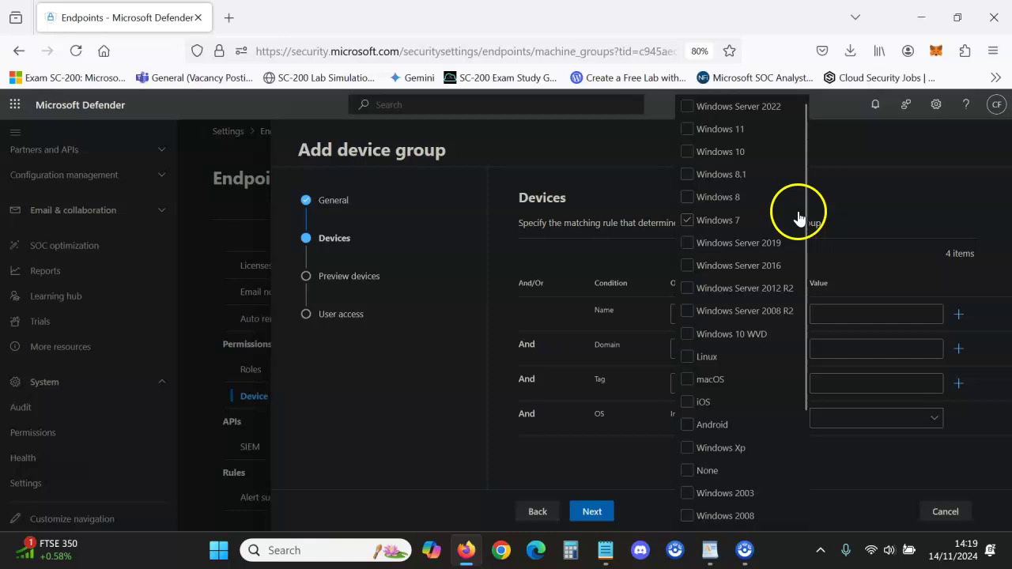
pyautogui.click(782, 243)
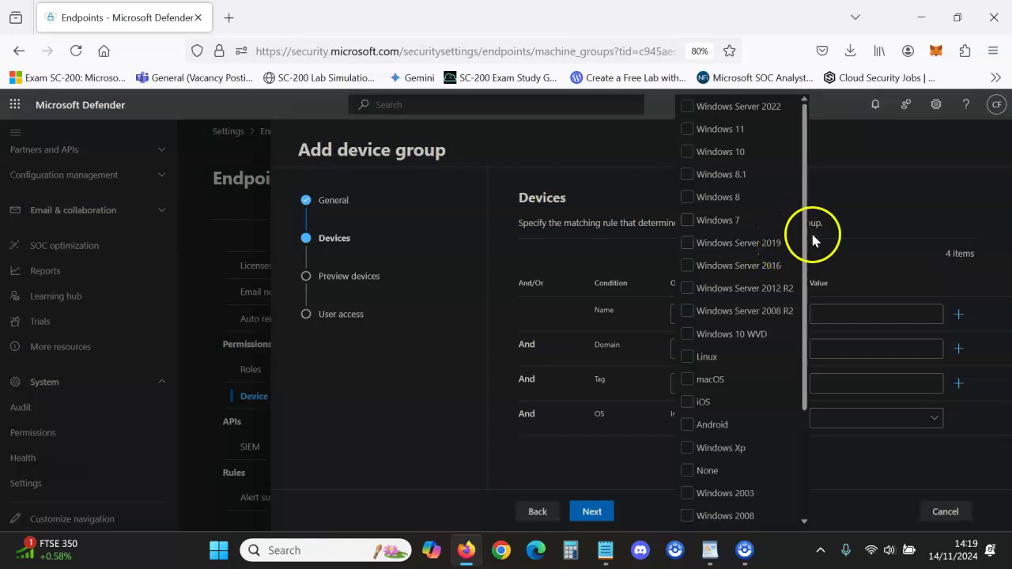
pyautogui.click(843, 227)
# - Set the group rule to match devices whose Tag starts with 'finance', then continue
pyautogui.click(833, 380)
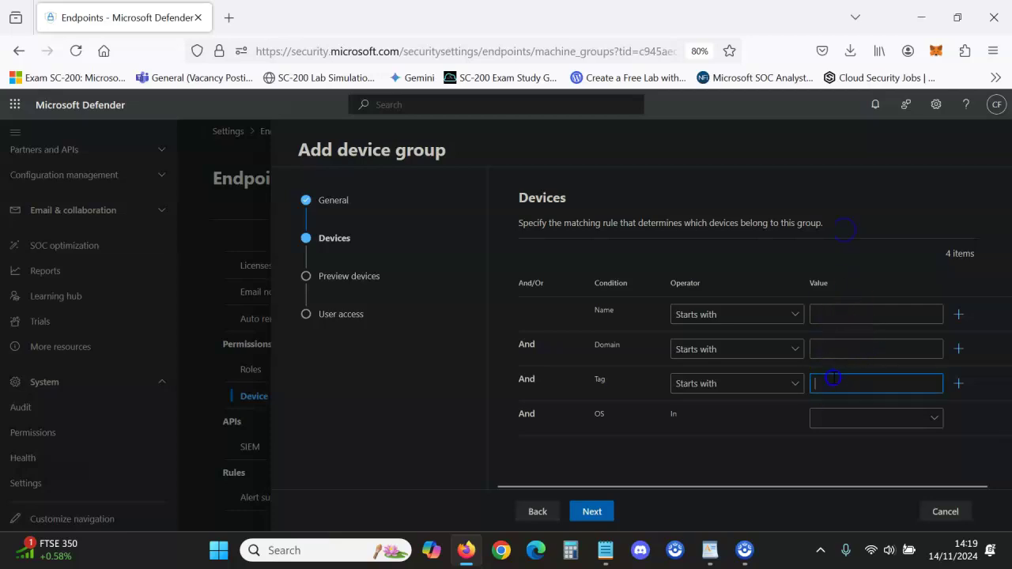
pyautogui.write('finance')
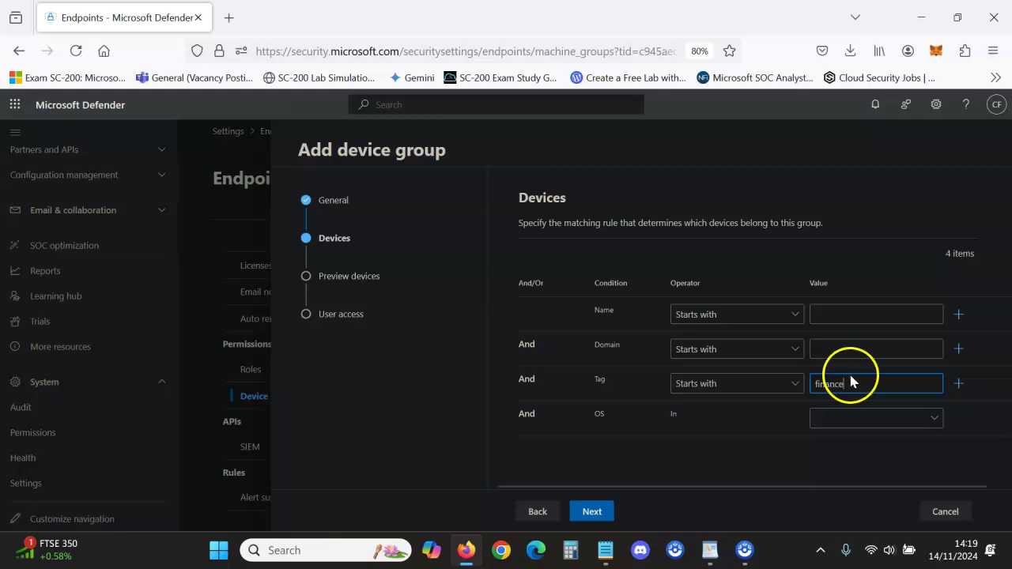
pyautogui.click(593, 511)
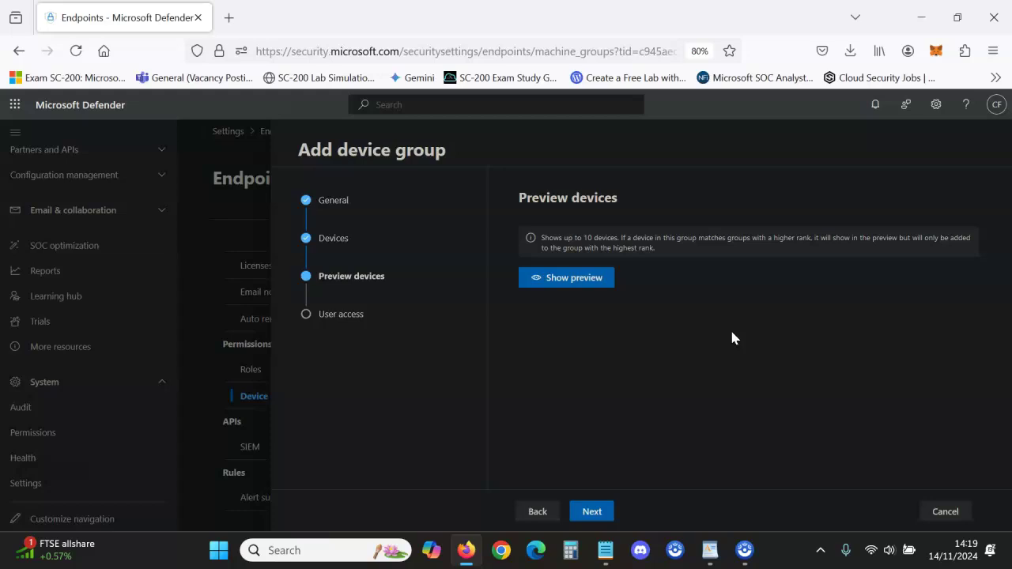
# - Preview matching devices, which finds 0 machines, and advance to User access
pyautogui.click(568, 285)
pyautogui.click(574, 279)
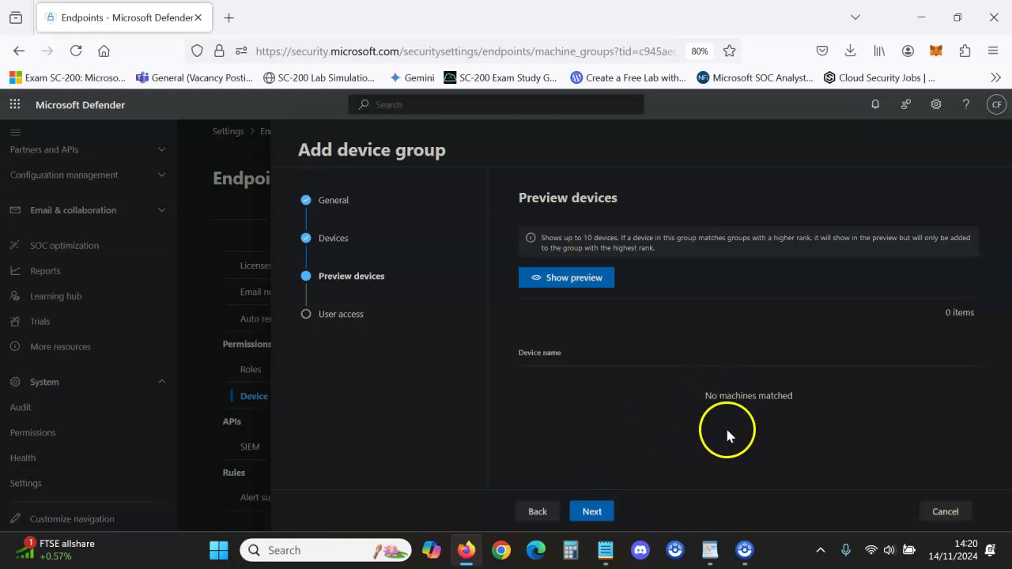
pyautogui.click(600, 519)
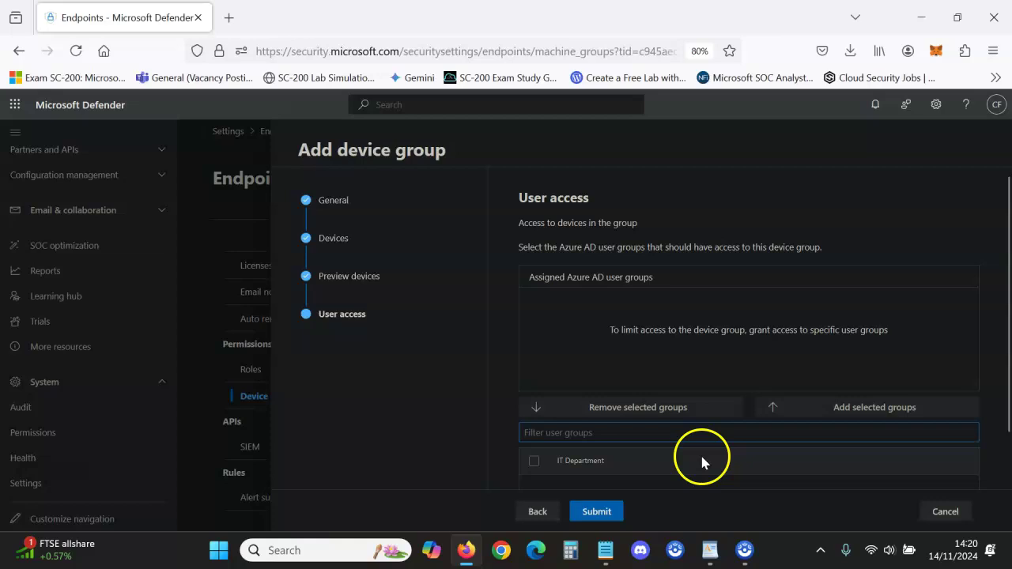
# - Tick the IT Department Azure AD user group in the User access list
pyautogui.moveTo(1006, 293); pyautogui.dragTo(1008, 340)
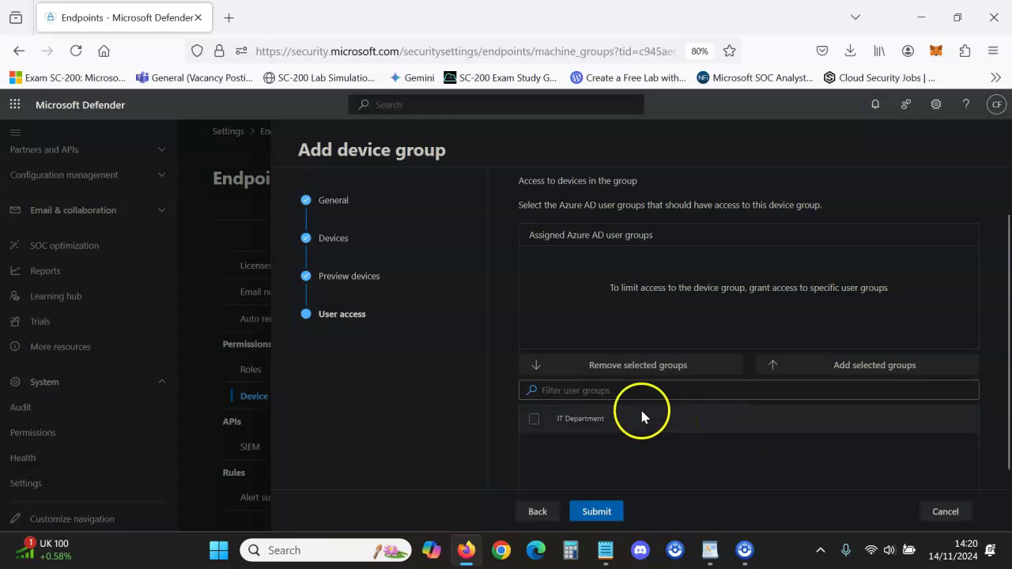
pyautogui.click(615, 420)
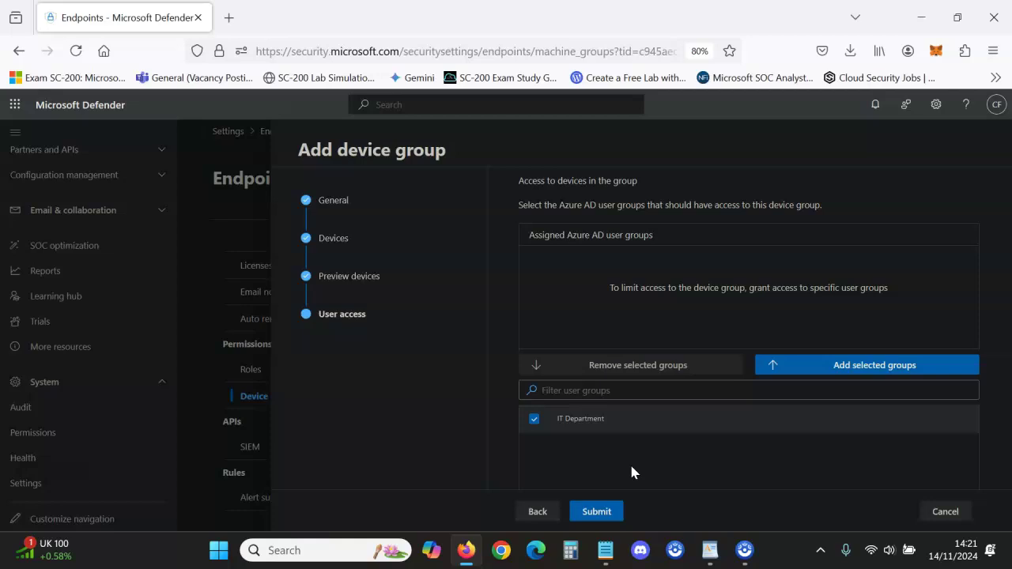
# - Submit the Finance group without user group restrictions and return to Device groups
pyautogui.click(605, 518)
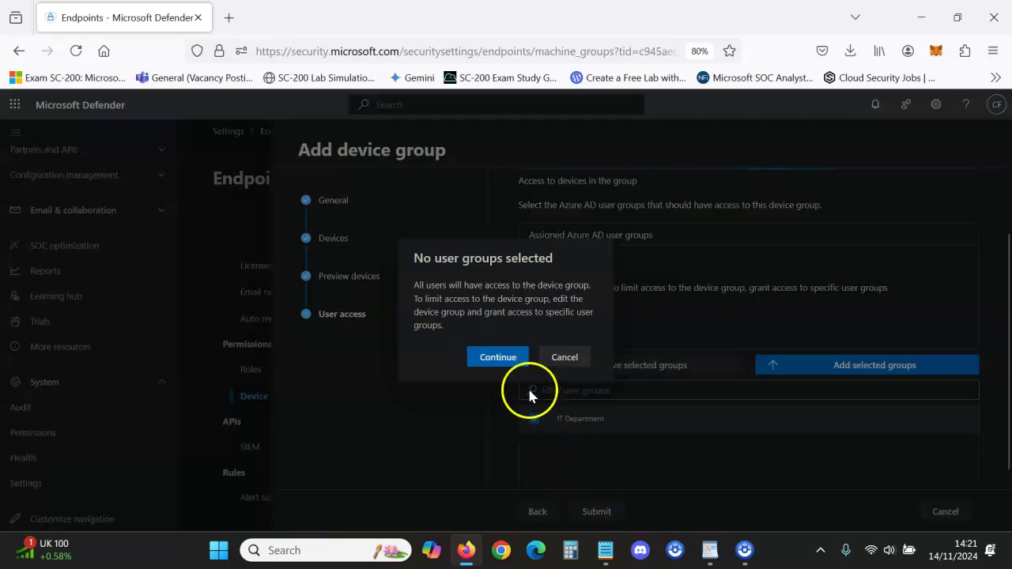
pyautogui.click(501, 357)
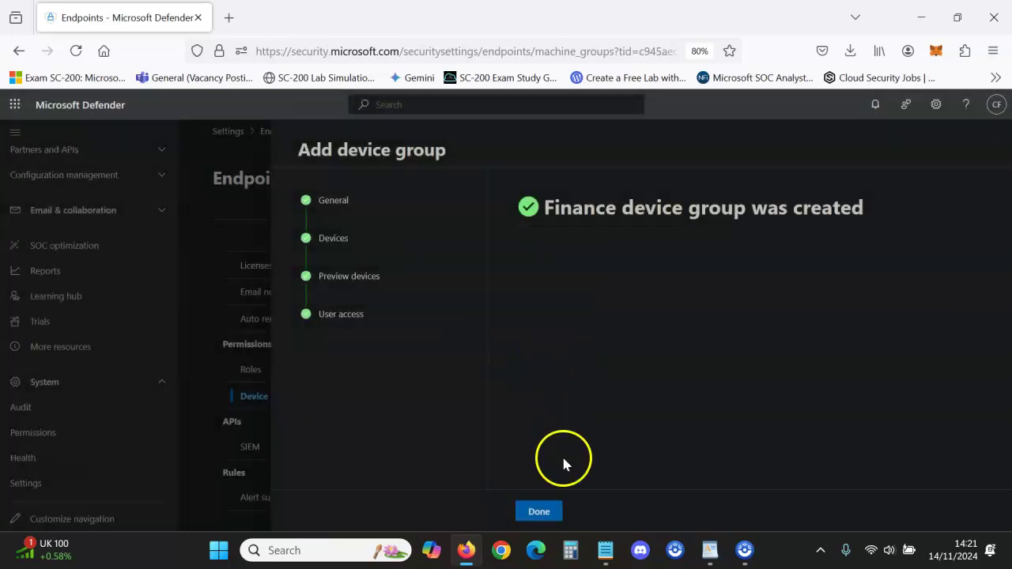
pyautogui.click(541, 513)
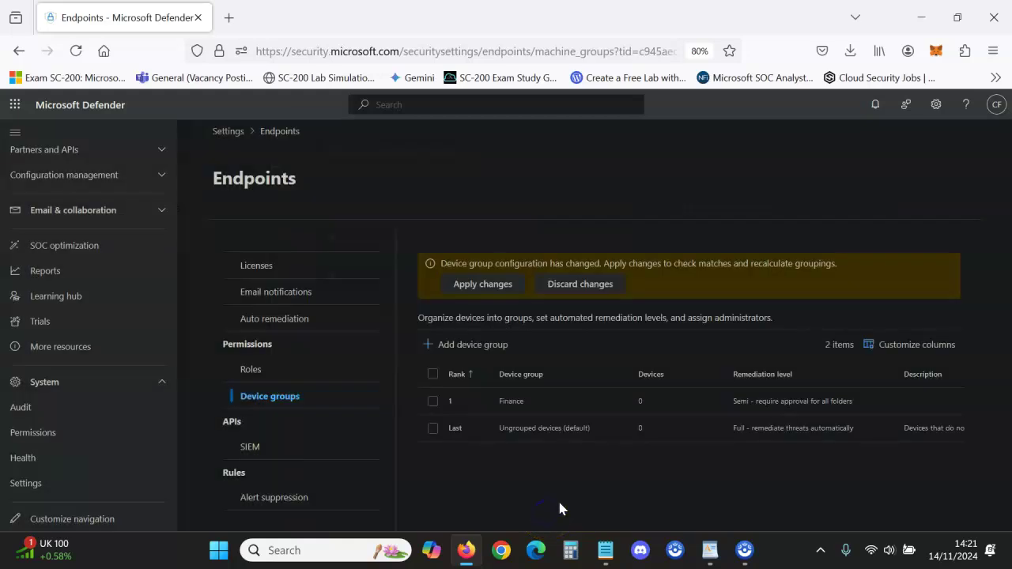